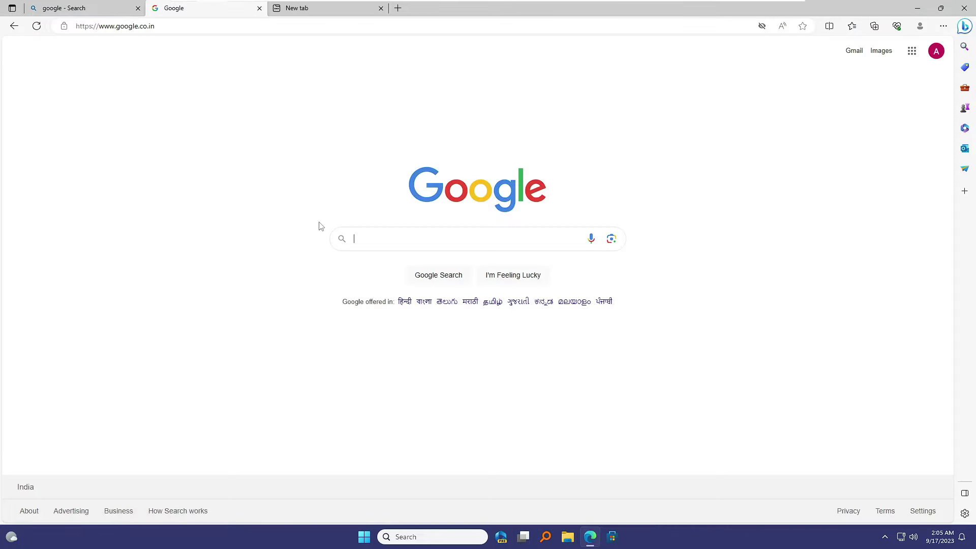
Search Google for "windows 11 iso download" and open Microsoft's Download Windows 11 page.
type("wi")
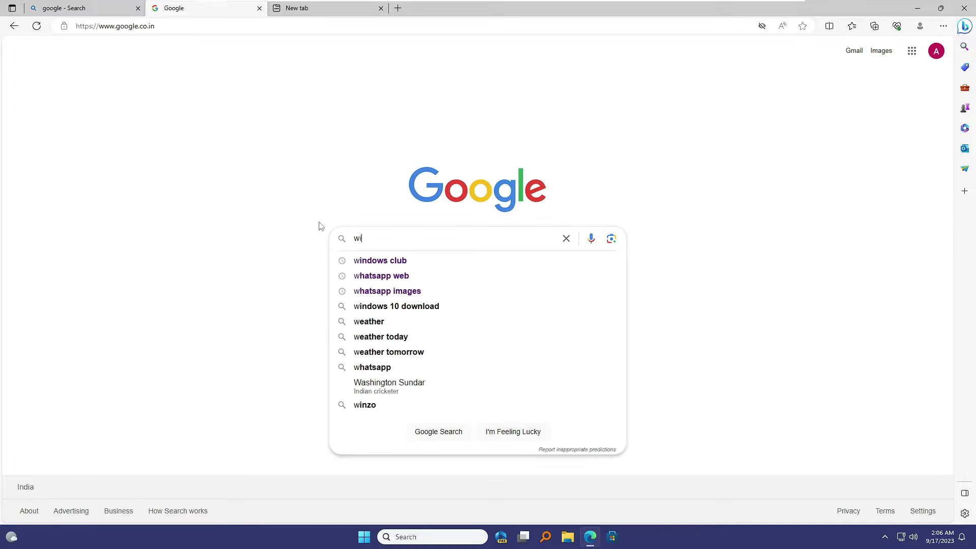
type("ndows 11 iso download")
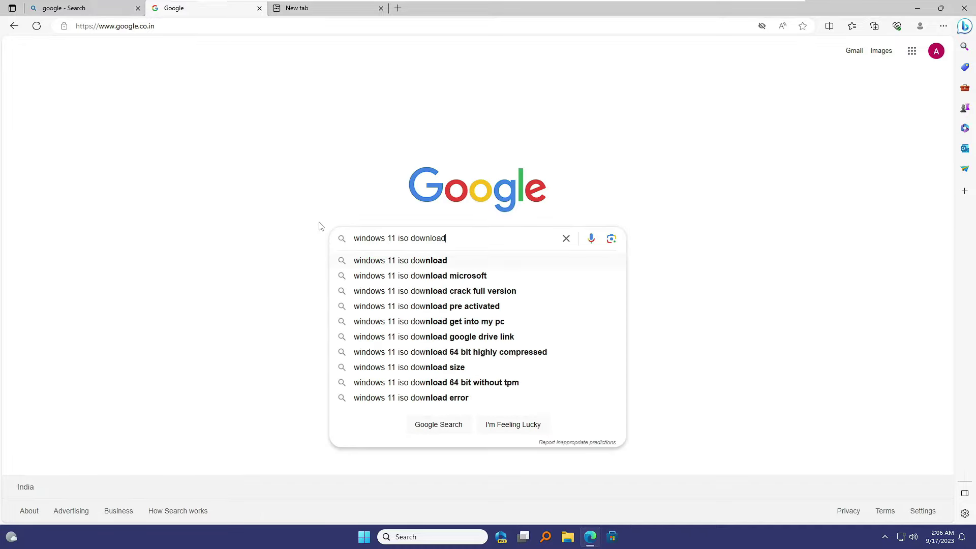
key("Return")
left_click(191, 170)
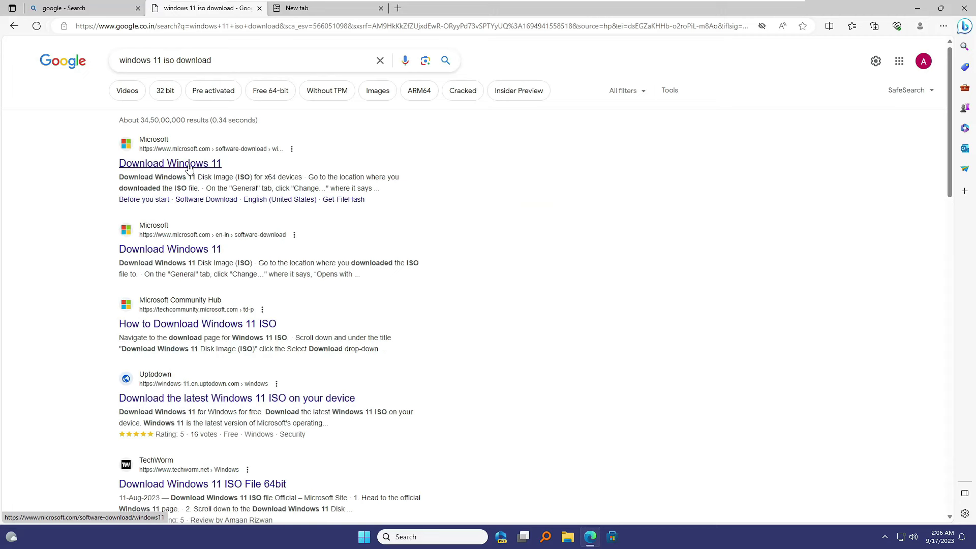
Download the Windows 11 installation media creation tool, run it and allow it to make changes to the device.
scroll(356, 294, "down", 4)
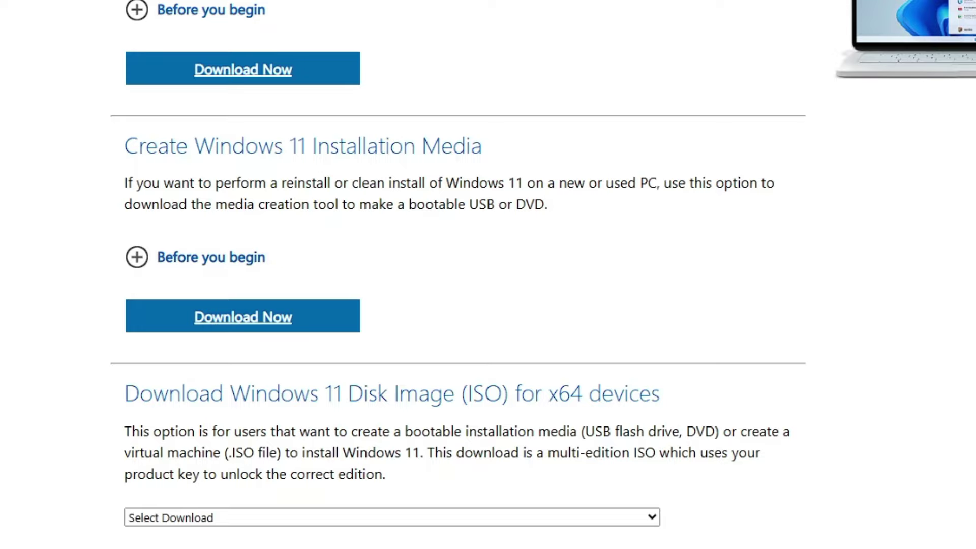
left_click(262, 322)
left_click(739, 72)
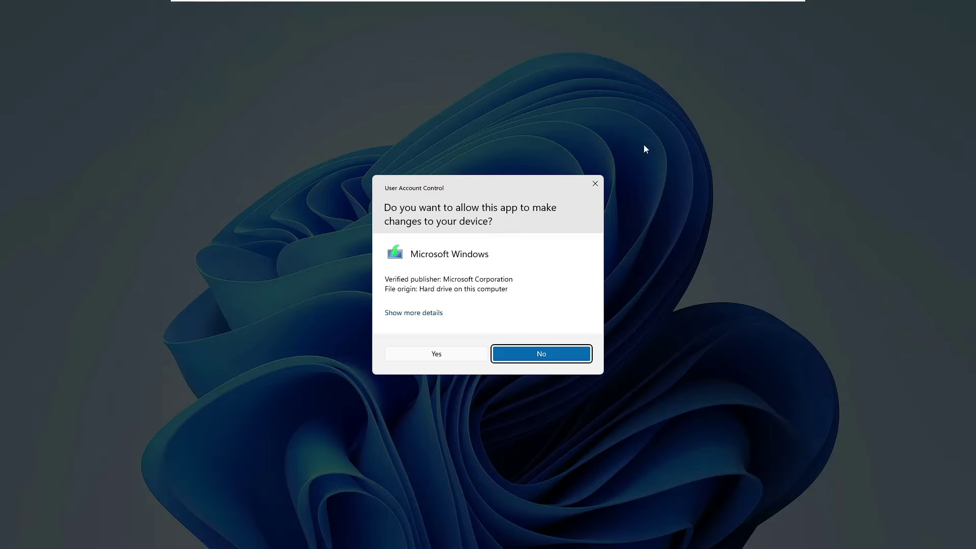
left_click(448, 355)
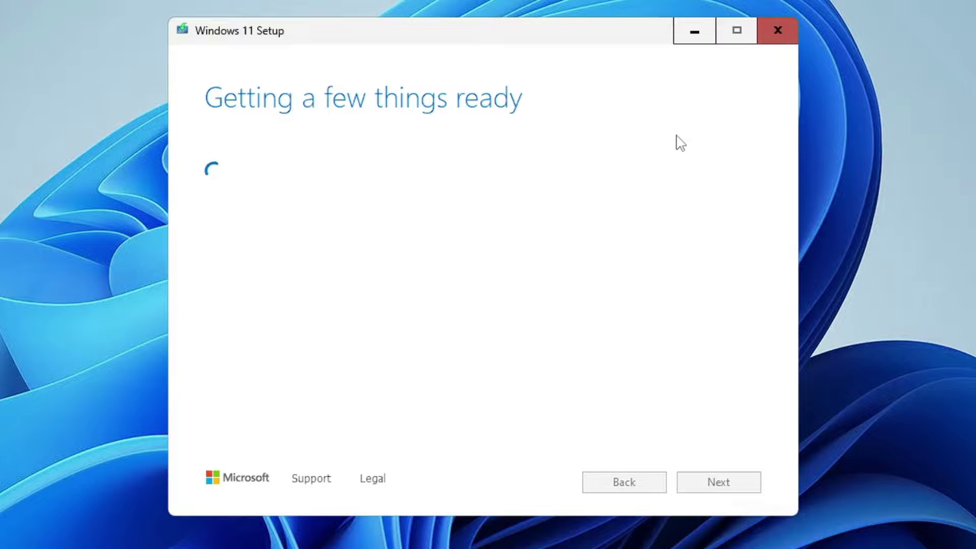
Accept the license terms and turn off the recommended options, continuing with English (United States) and the Windows 11 edition.
left_click_drag(752, 186, 764, 454)
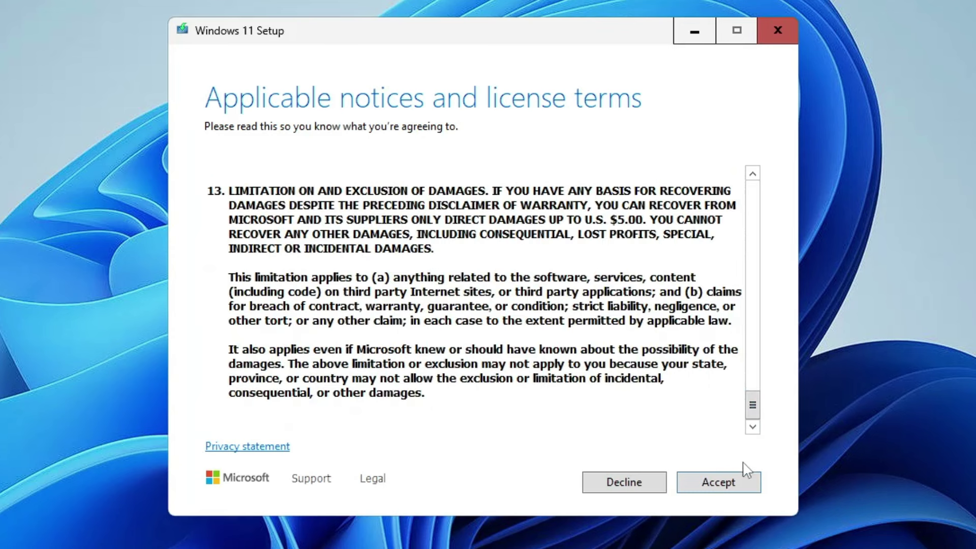
left_click(728, 494)
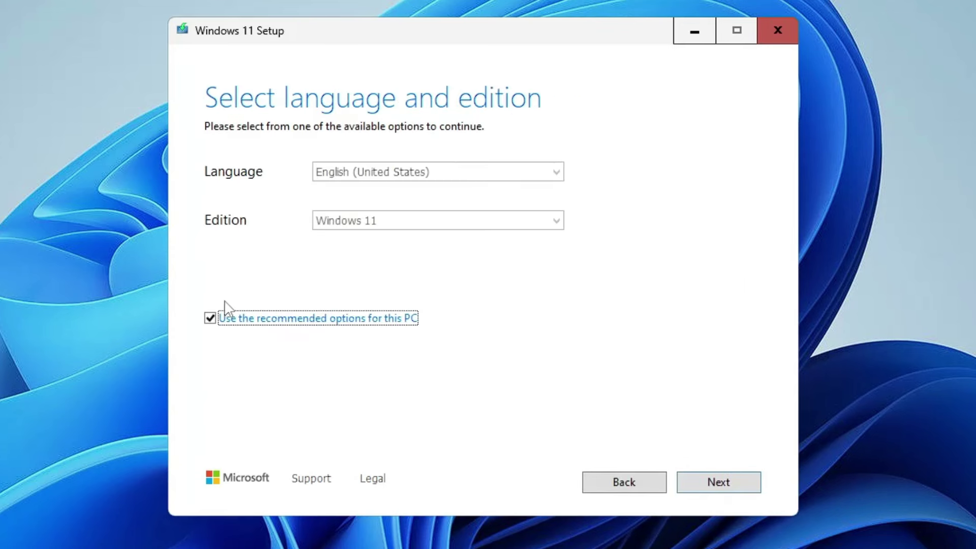
left_click(211, 319)
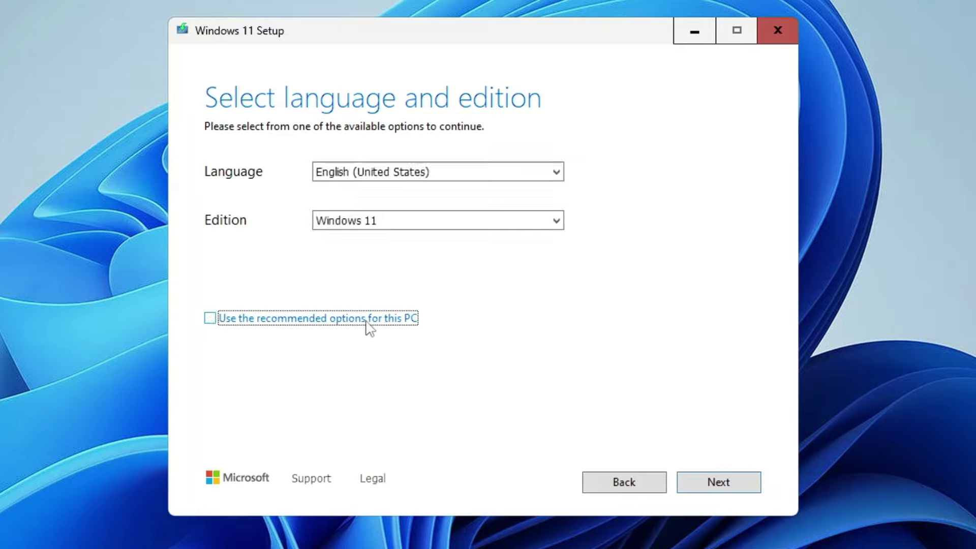
left_click(704, 485)
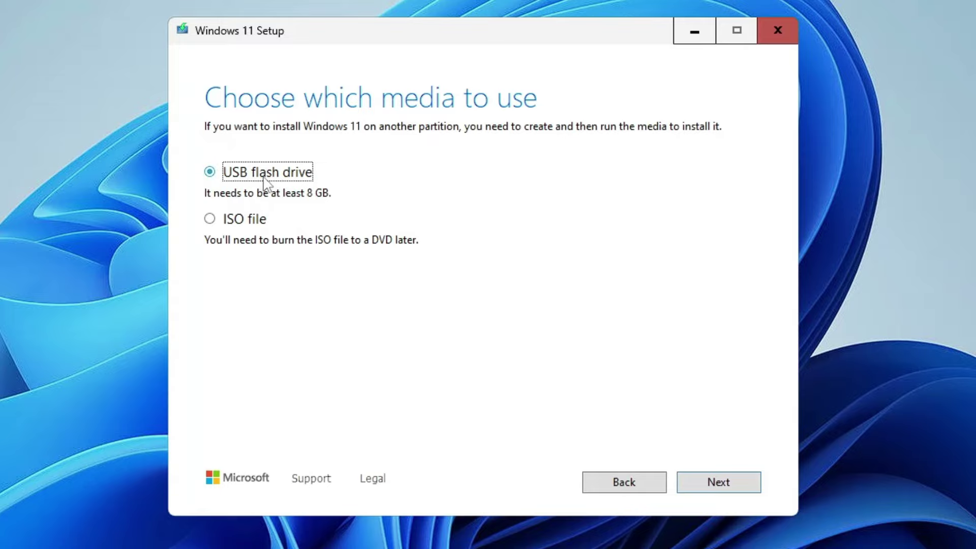
Create the installation media on the USB flash drive E:, refreshing the drive list to find it, and finish the setup tool.
left_click(718, 486)
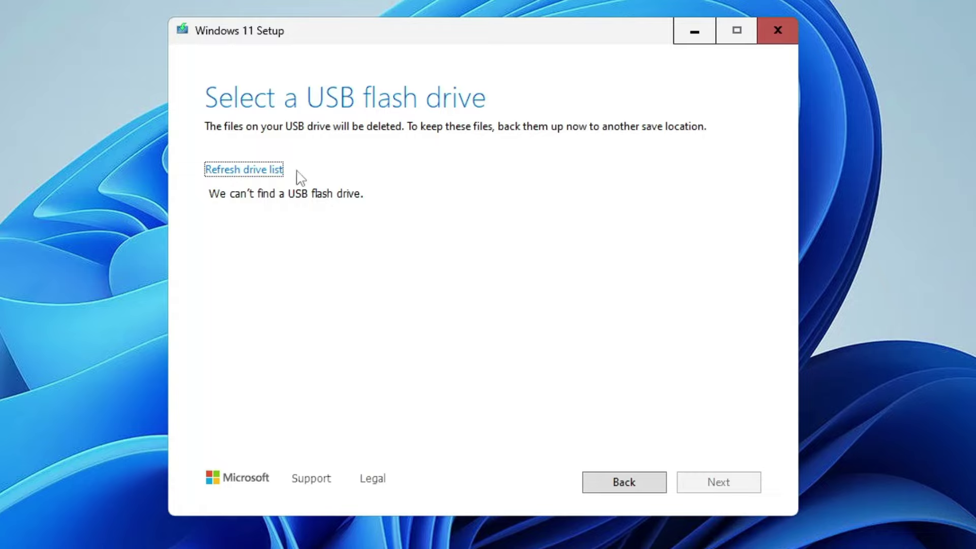
left_click(267, 174)
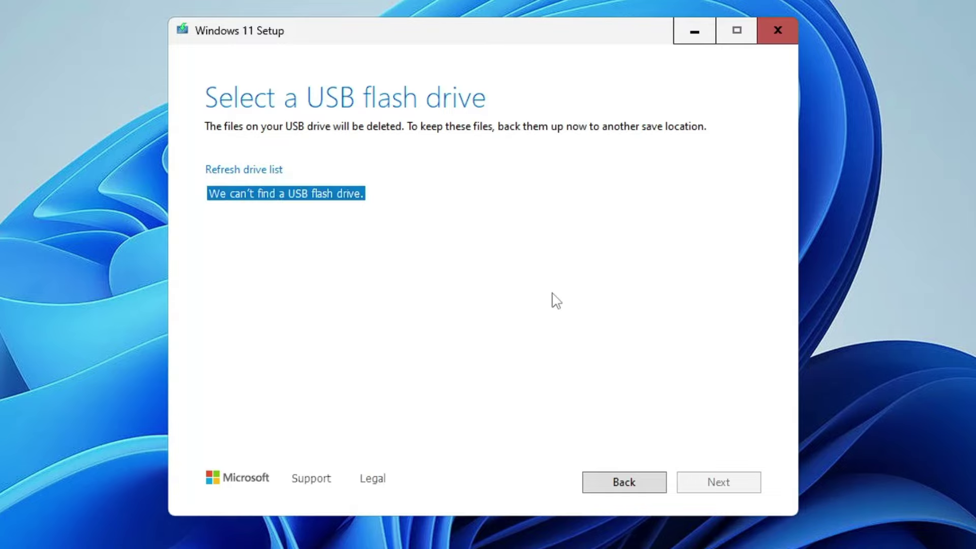
left_click(253, 174)
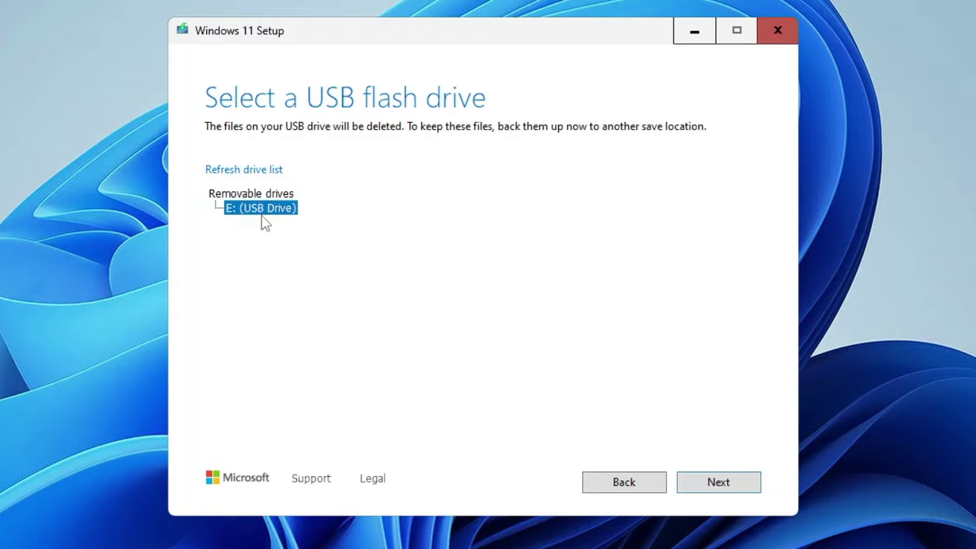
left_click(713, 485)
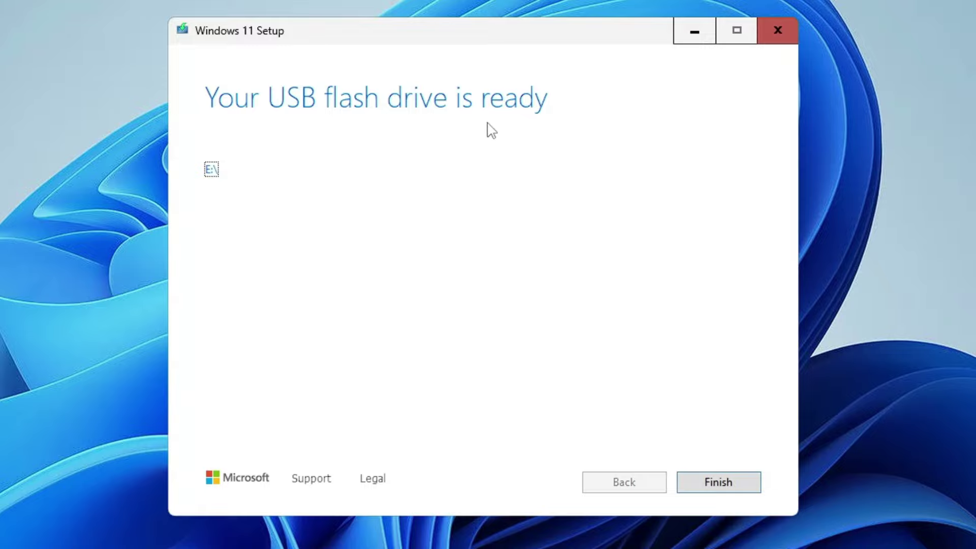
left_click(717, 482)
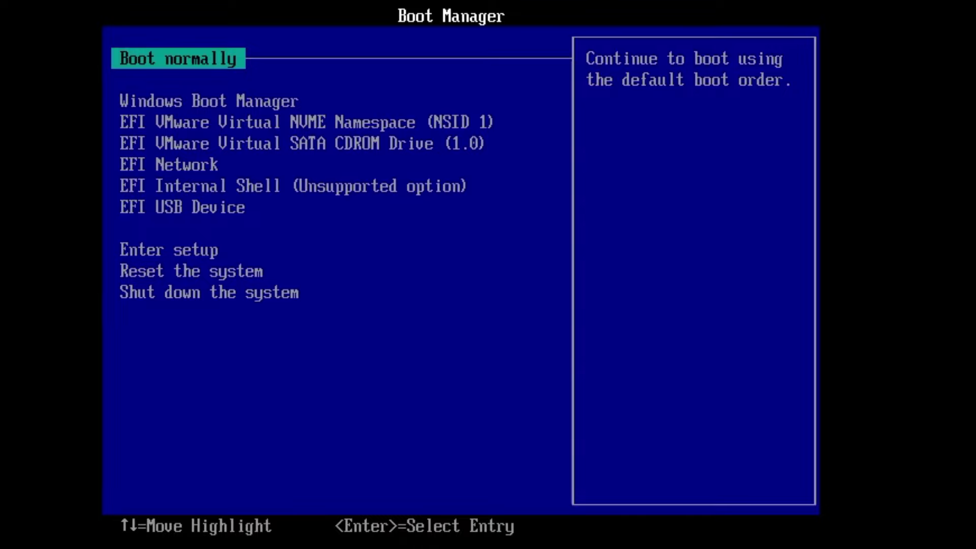
key("Down")
key("Down")
key("Down")
key("Down")
key("Down")
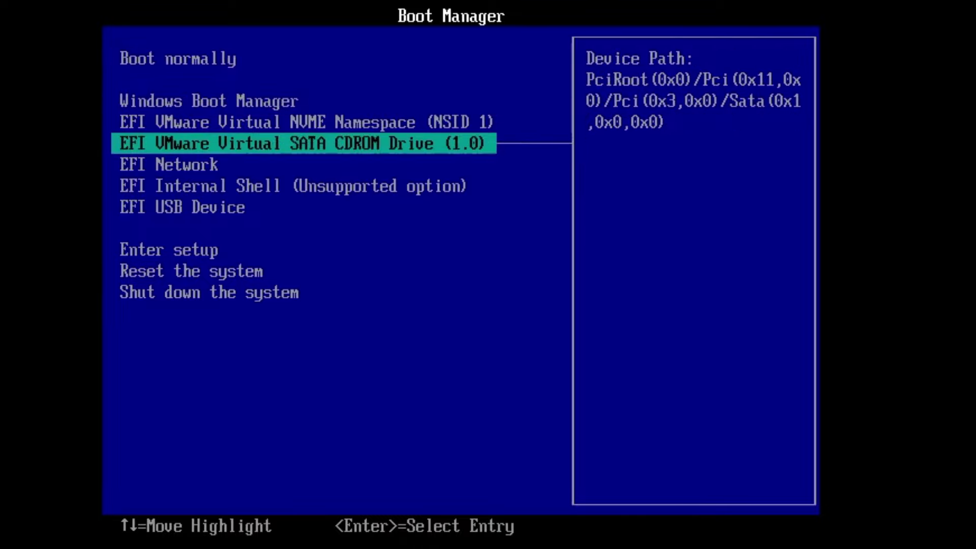
key("Down")
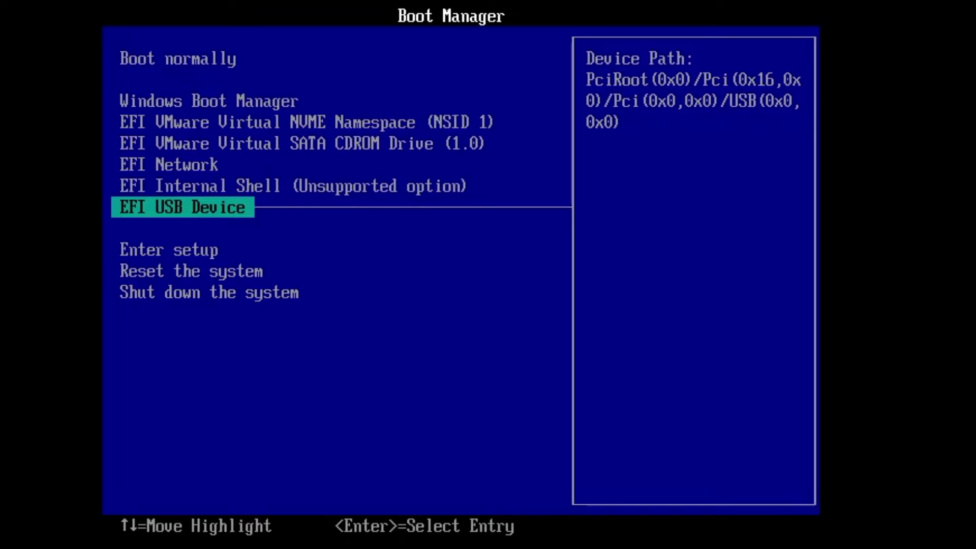
key("Return")
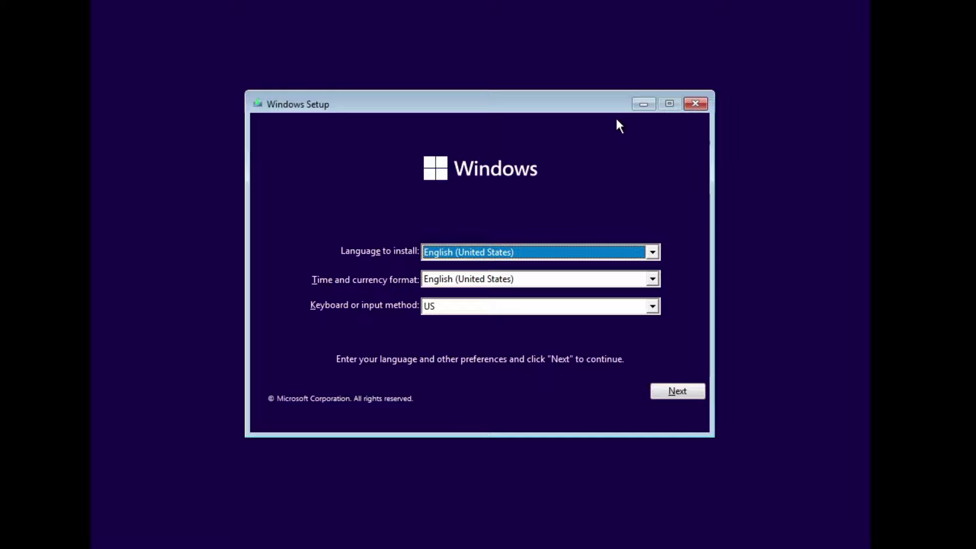
left_click(695, 103)
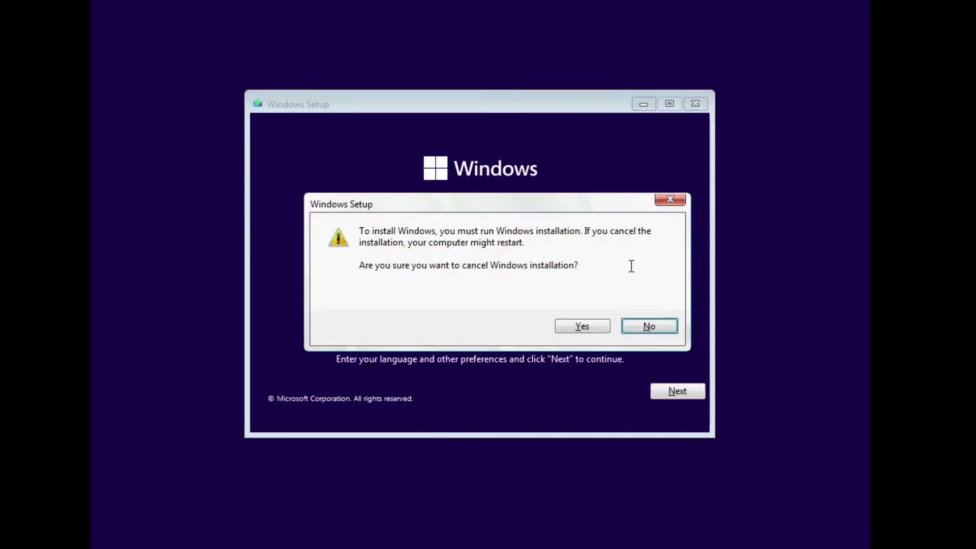
left_click(590, 321)
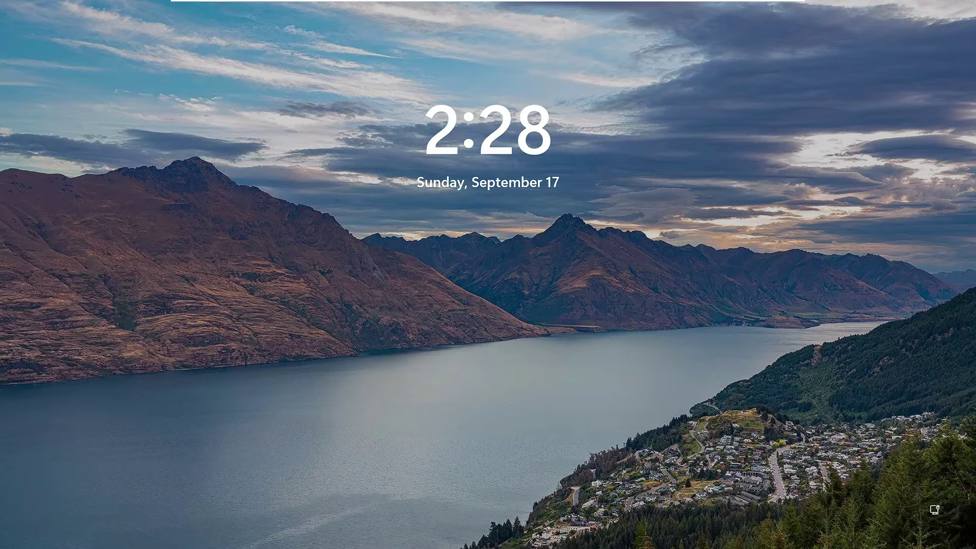
Boot the computer from the EFI USB Device in the Boot Manager.
key("Down")
key("Down")
key("Down")
key("Down")
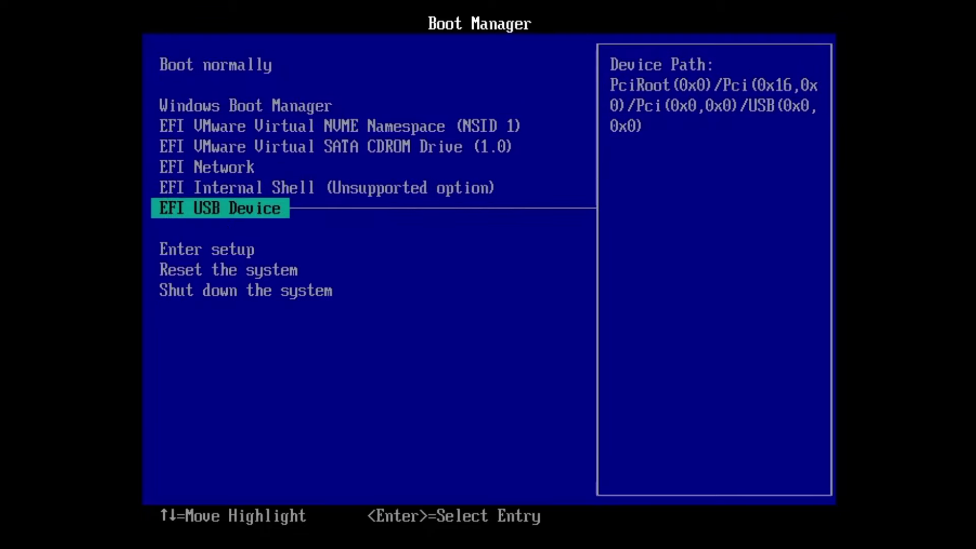
key("Return")
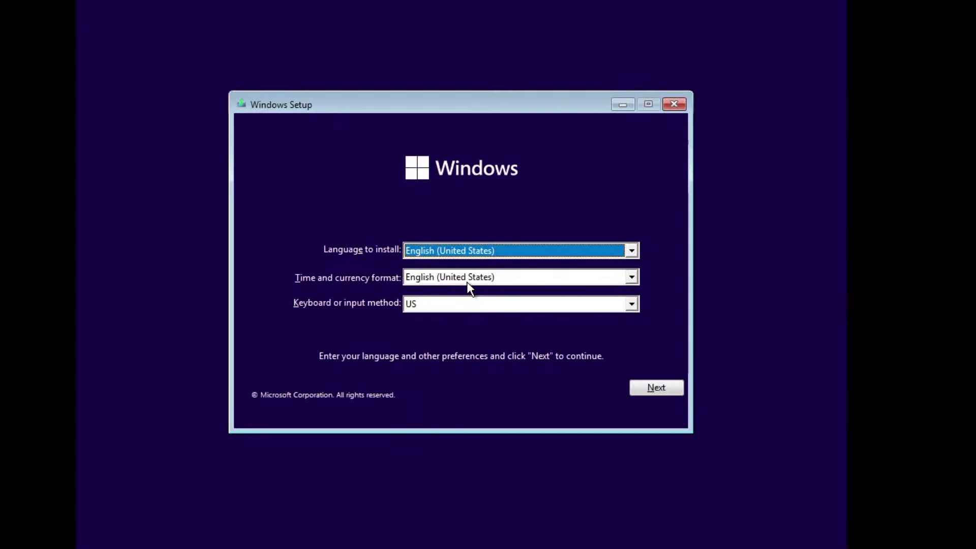
Start installing Windows 11 Pro without a product key, keeping English (United States) and the US keyboard.
left_click(646, 392)
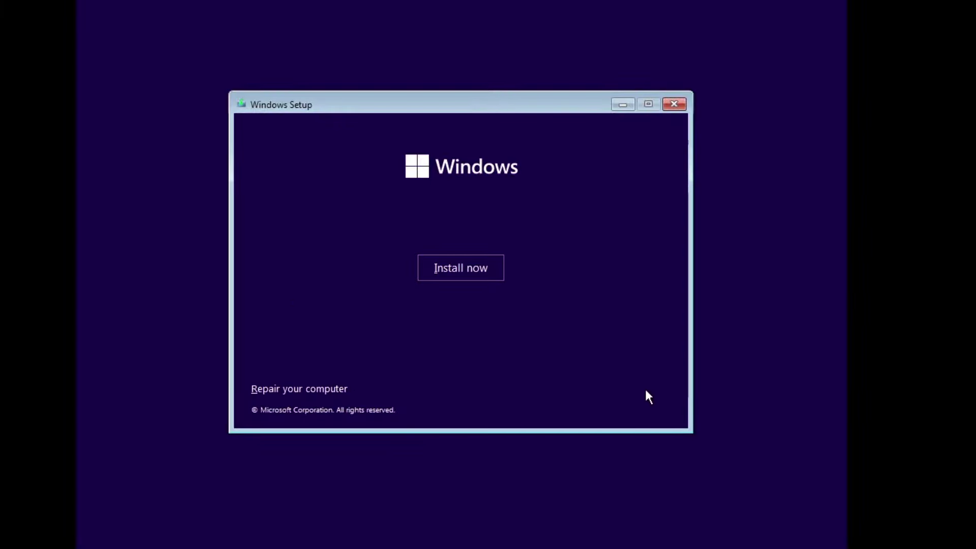
left_click(476, 279)
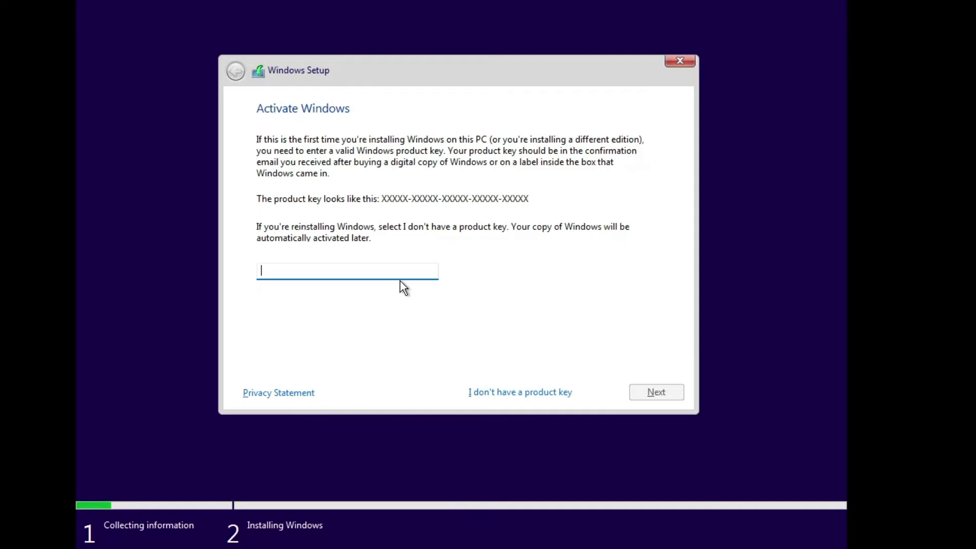
left_click(518, 395)
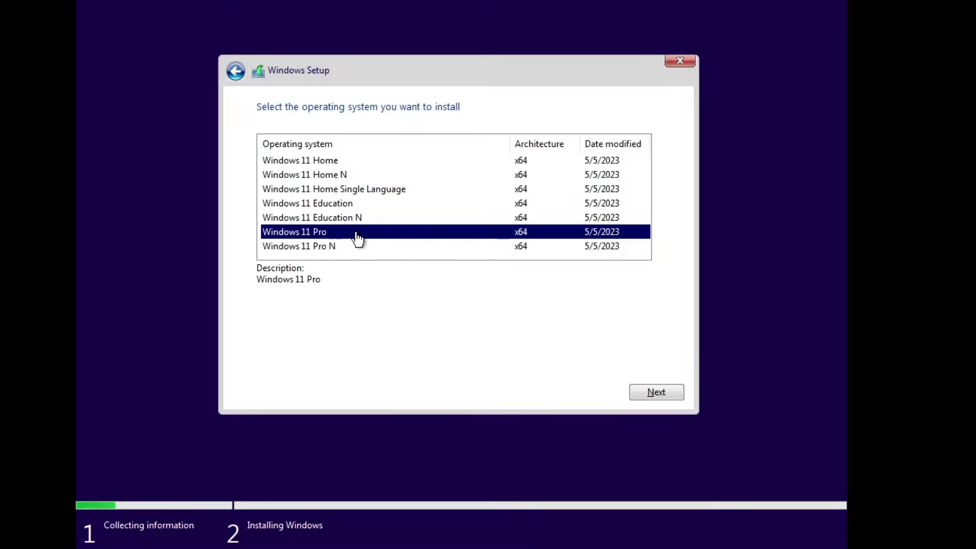
left_click(649, 393)
Accept the Microsoft Software License Terms and choose the custom, Windows-only installation type.
left_click(379, 359)
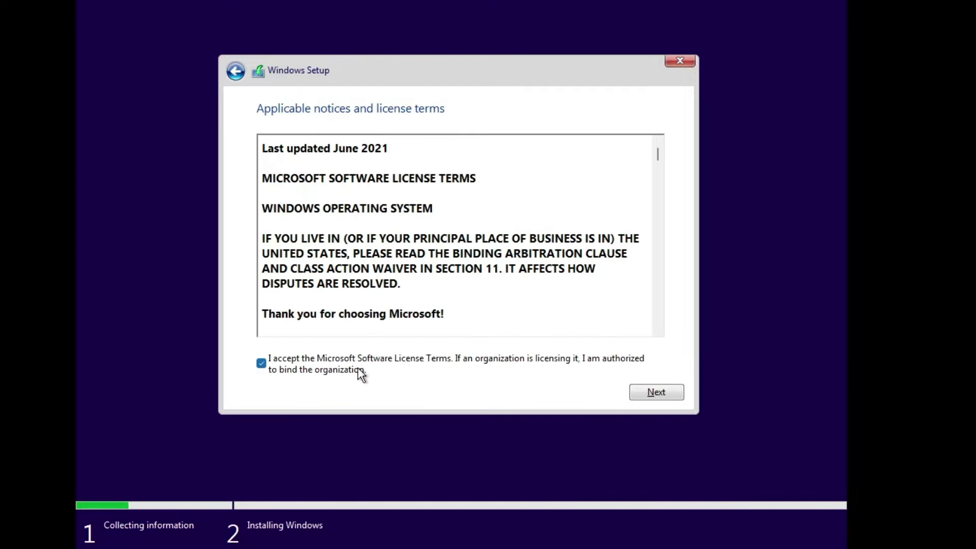
left_click(652, 395)
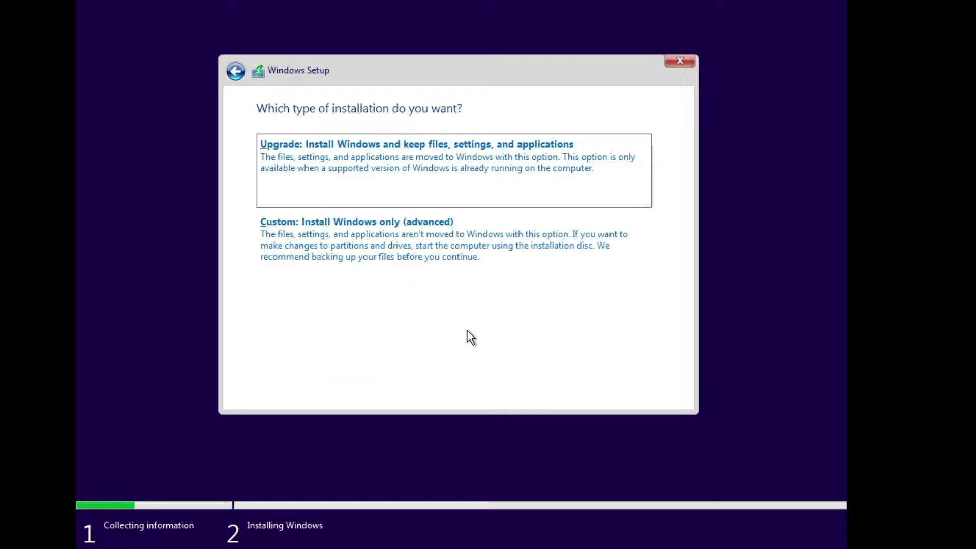
left_click(383, 272)
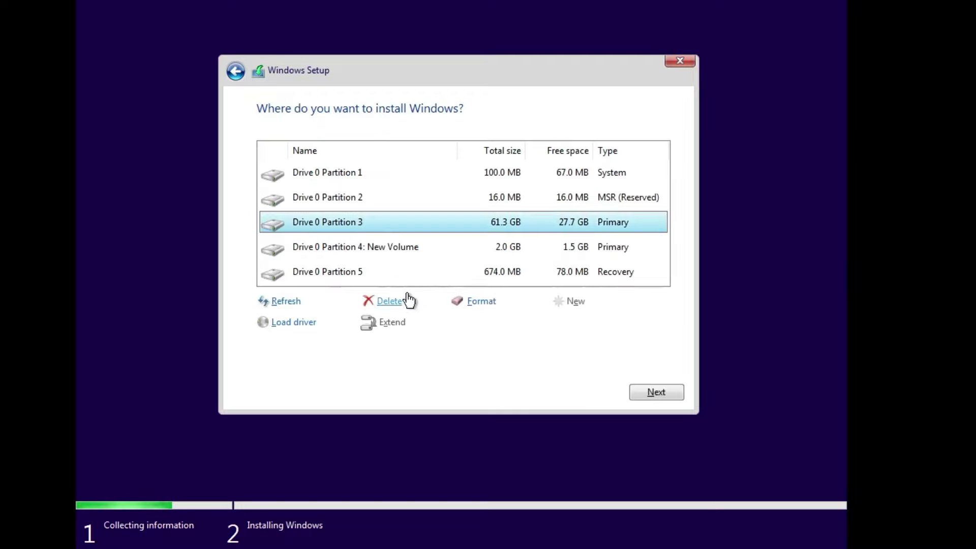